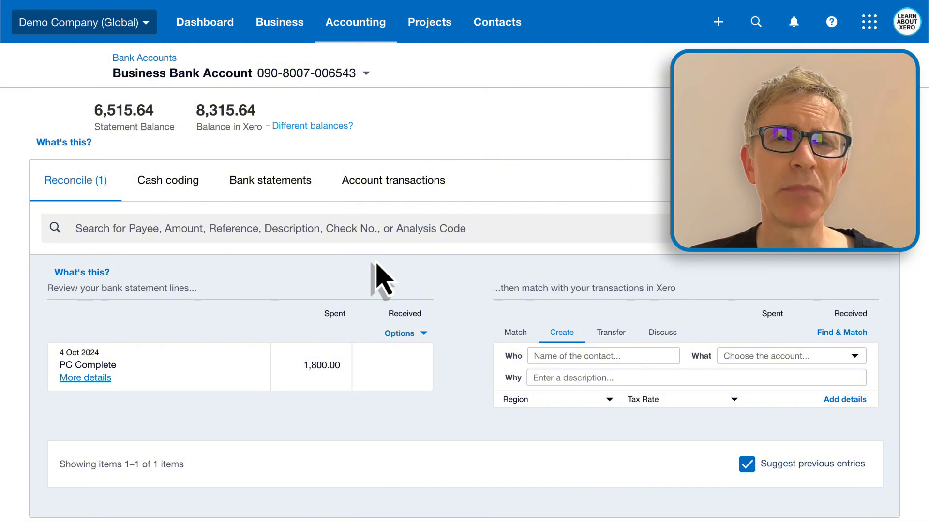
Step: Set the contact for the 1,800.00 bank statement line to PC Complete and its account to 720 - Computer Equipment
click(547, 358)
text(PC)
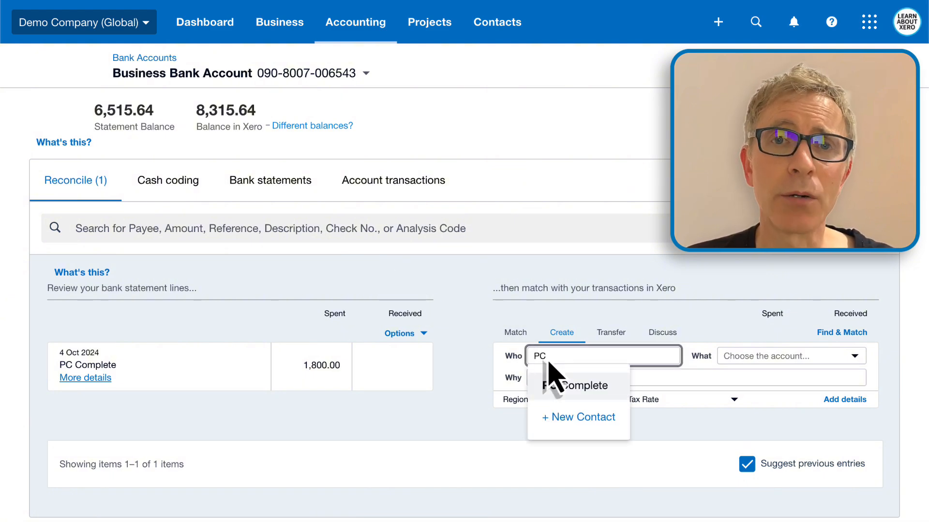
click(564, 387)
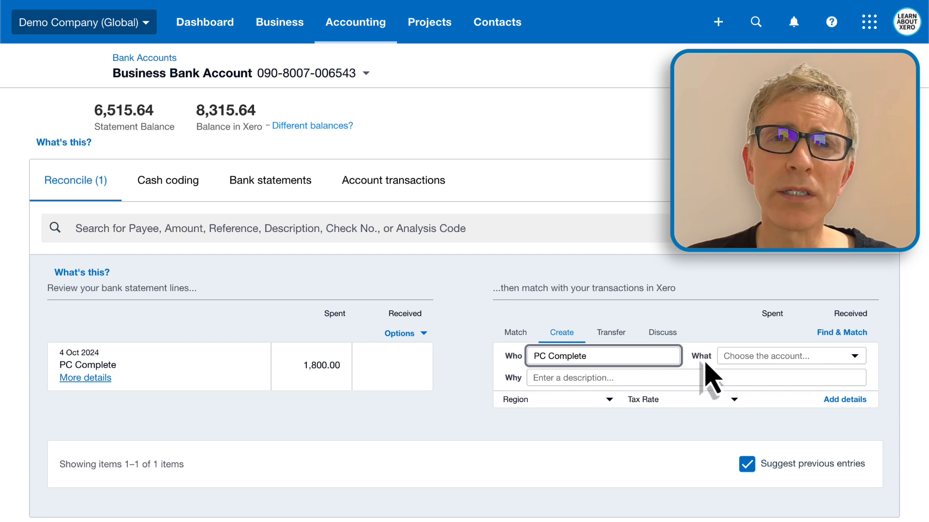
click(790, 360)
text(com)
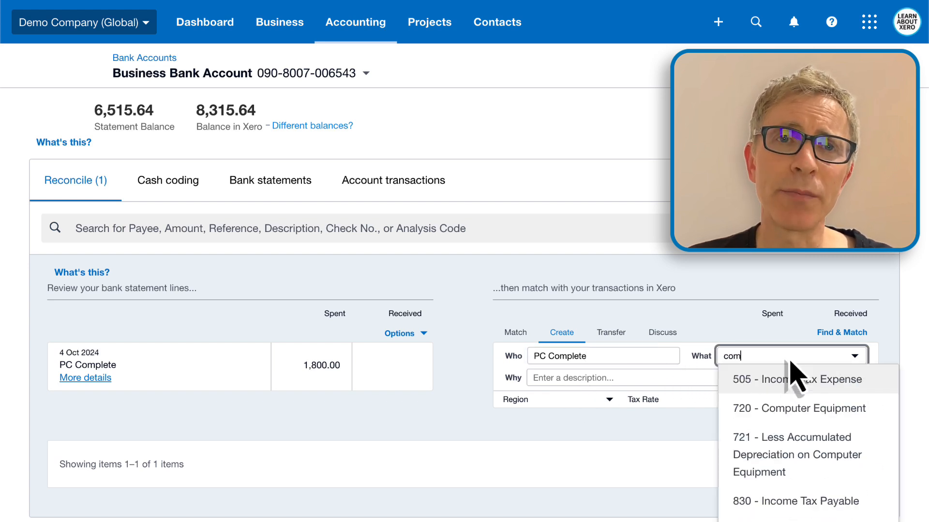
click(788, 408)
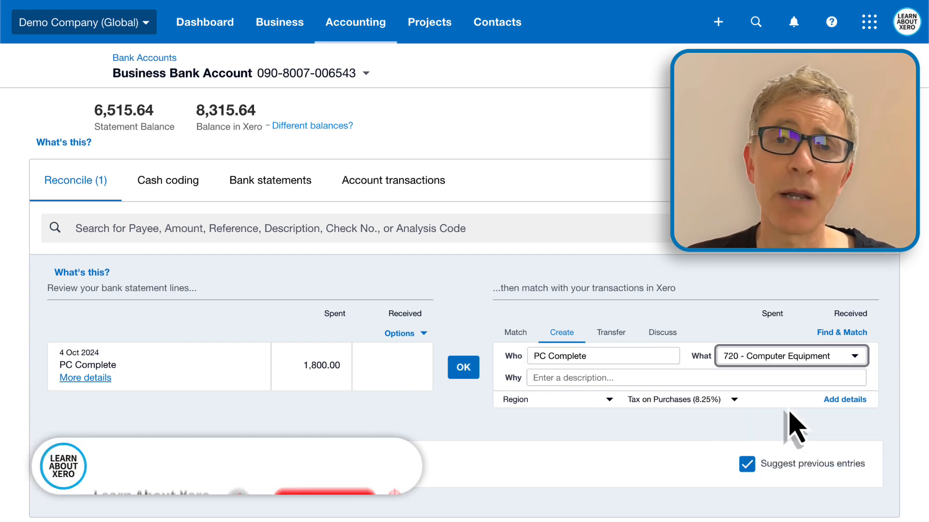
Step: Describe the statement line as "Apple Mac computer for reception" and reconcile it
click(772, 381)
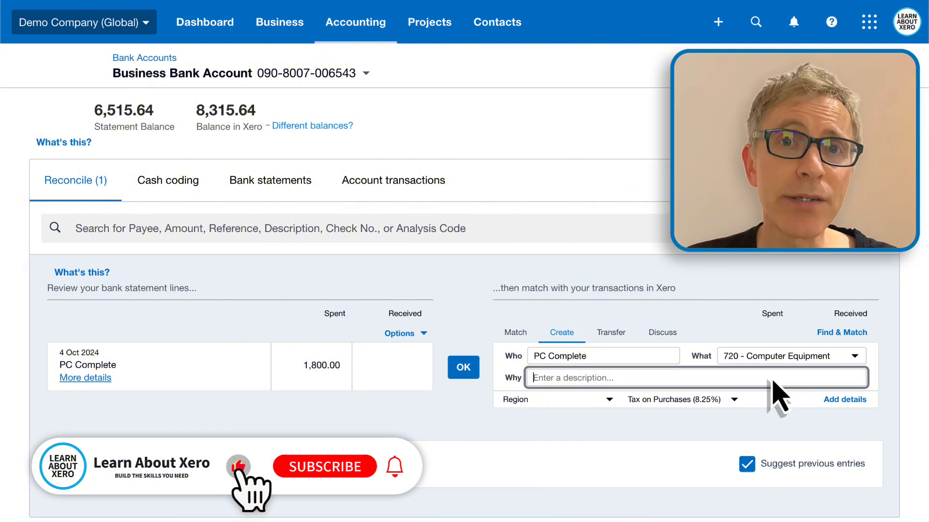
text(Apple Mac computer for reception)
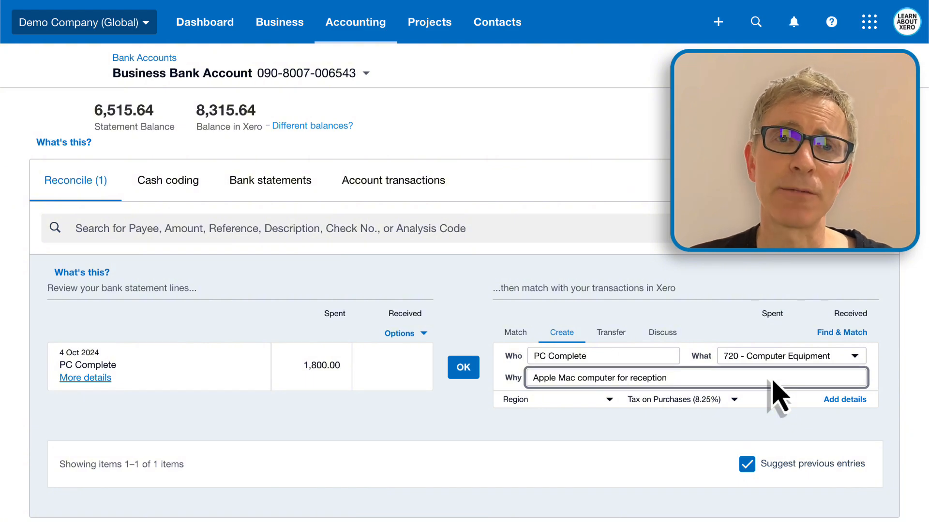
click(463, 368)
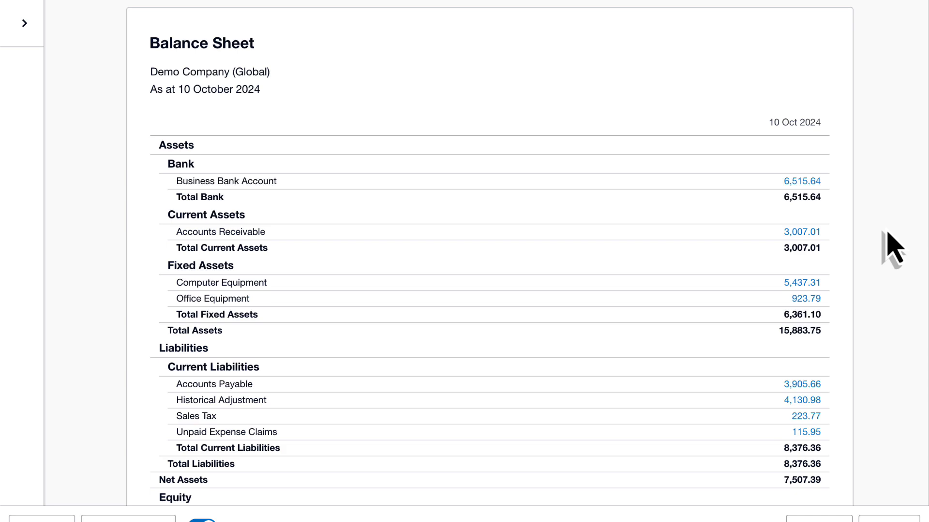
Step: Examine the transactions behind the Balance Sheet's Computer Equipment figure and open the fixed assets register
click(814, 286)
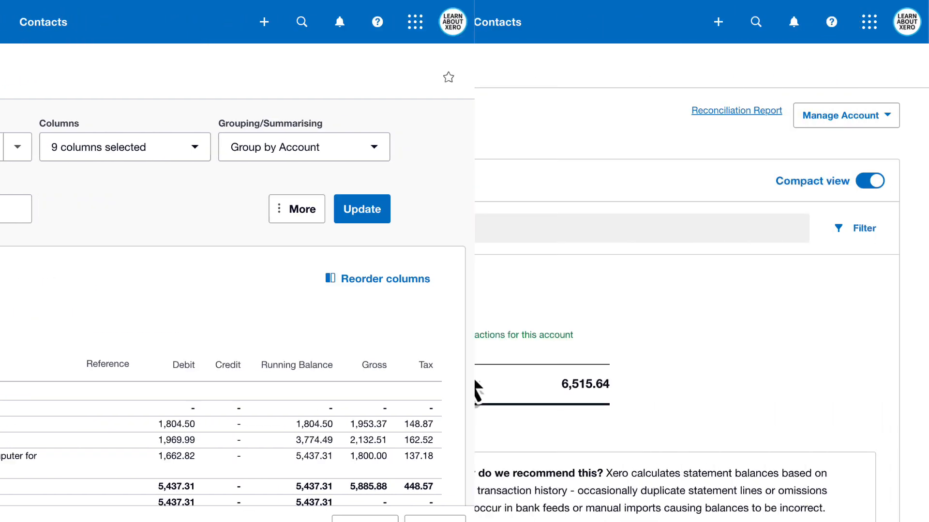
click(385, 30)
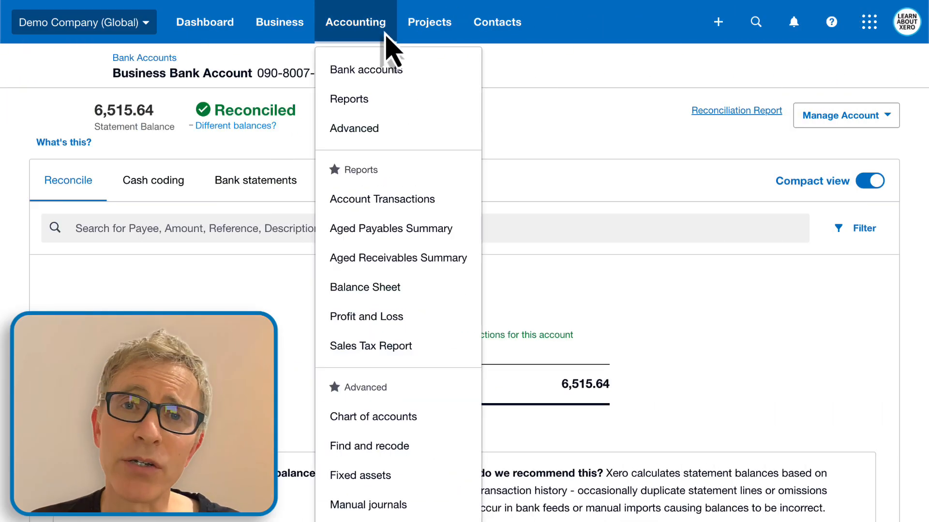
click(391, 475)
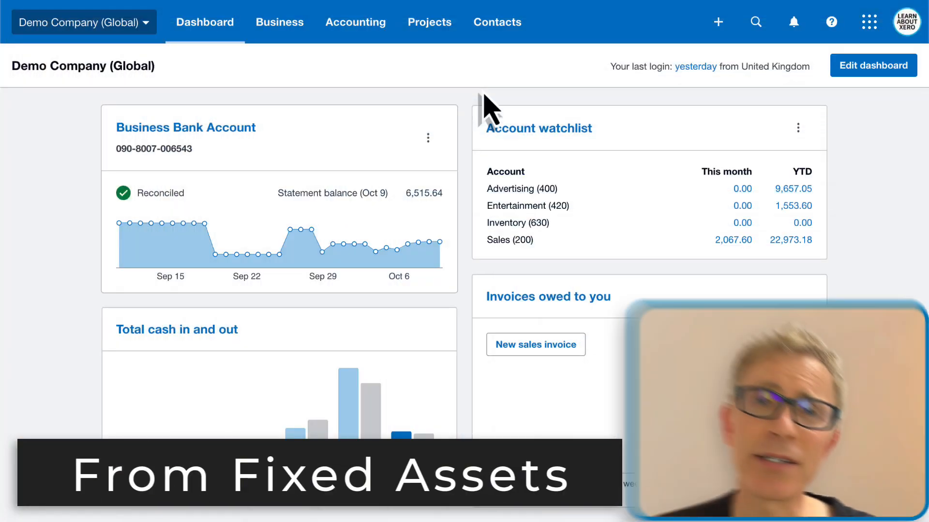
Step: Create a new asset in the fixed assets register with the name "Bose sound system for reception area"
click(375, 34)
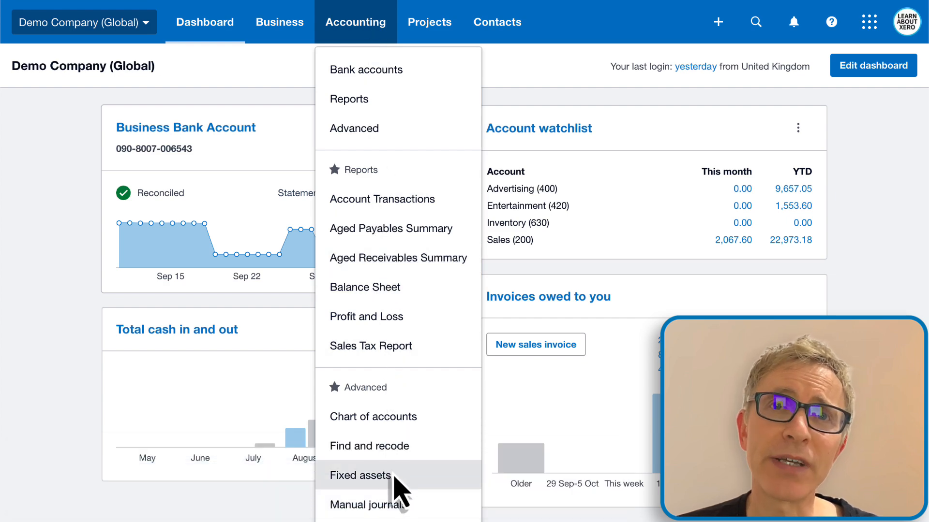
click(395, 478)
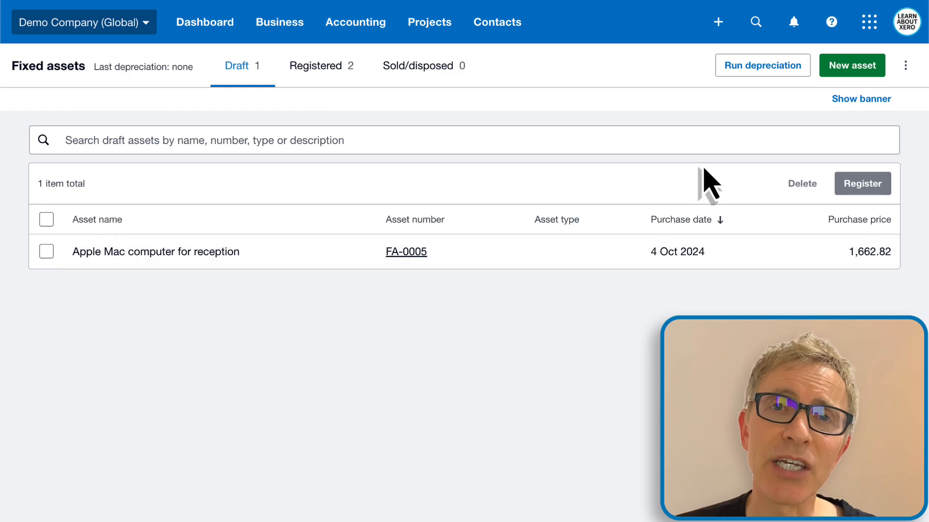
click(855, 73)
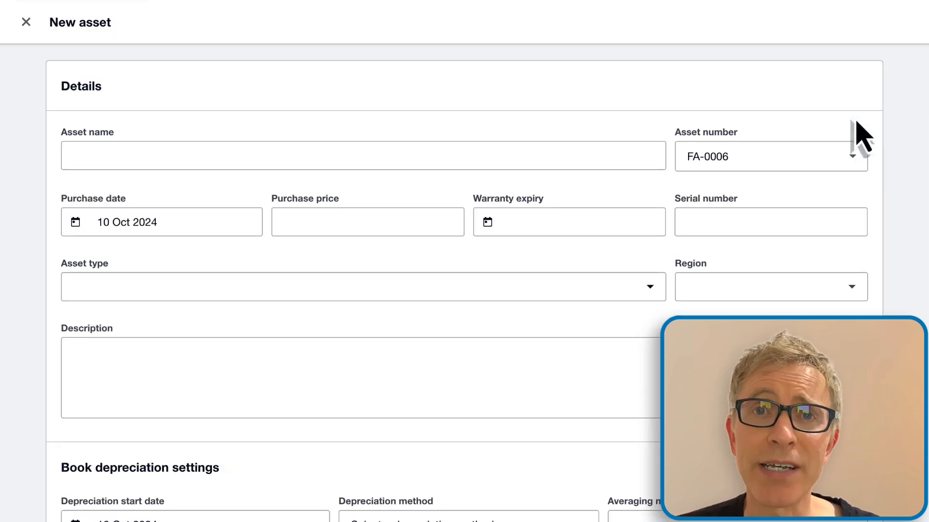
click(645, 155)
text(Bose sound system for reception area)
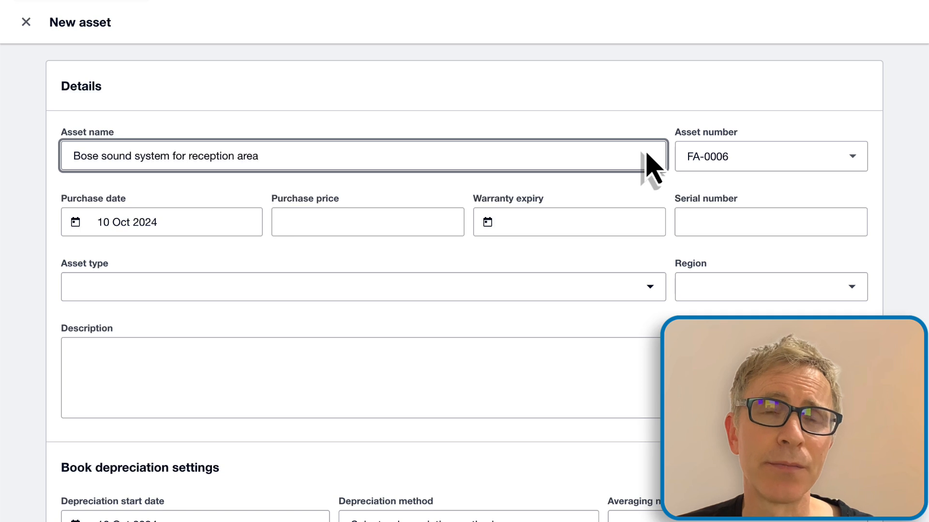
key(Tab)
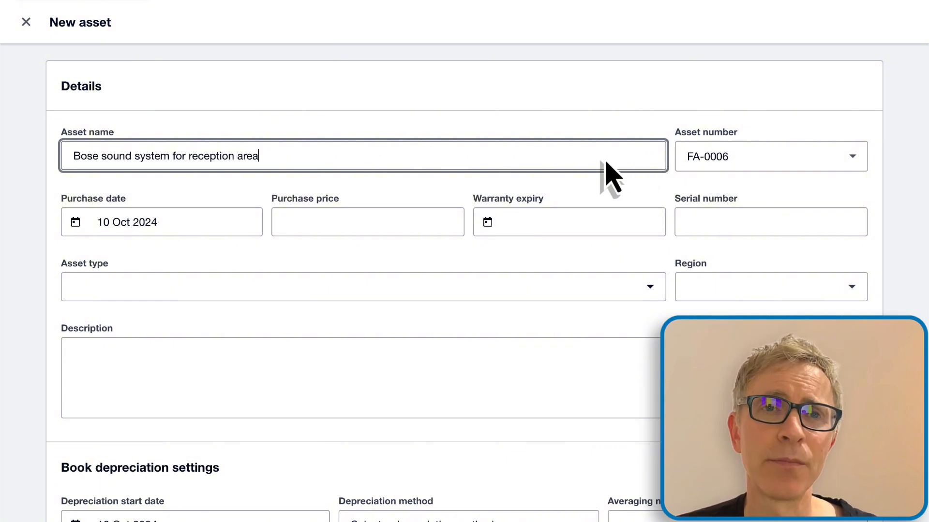
Step: Set the sound system's purchase price to 849.90 and save the asset as a draft
click(456, 239)
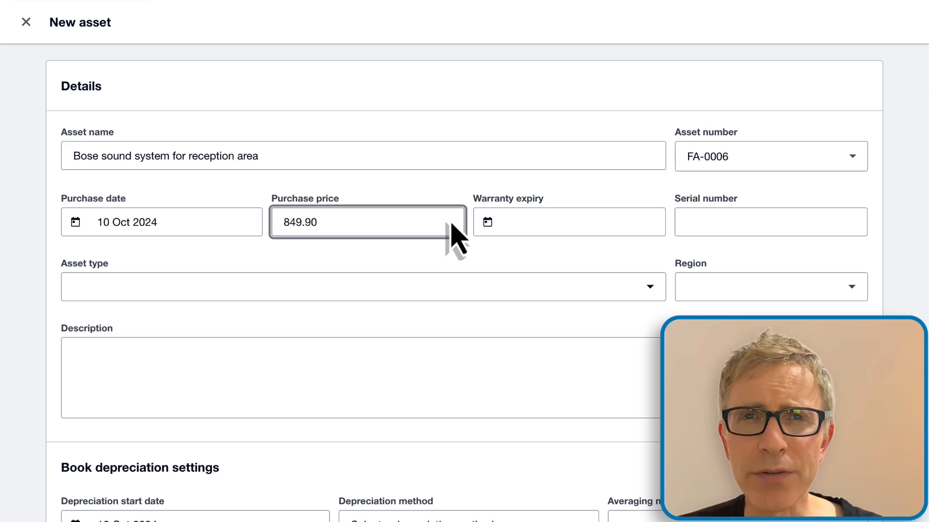
key(Tab)
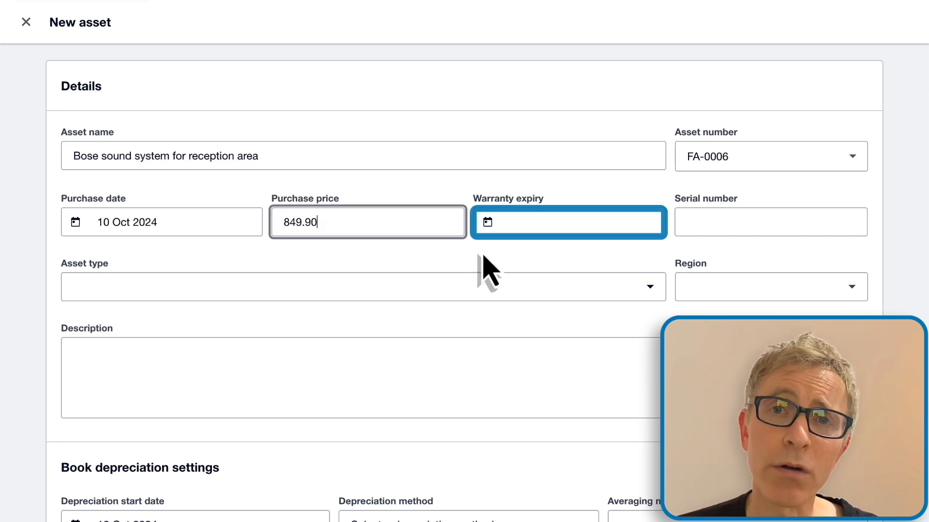
key(Tab)
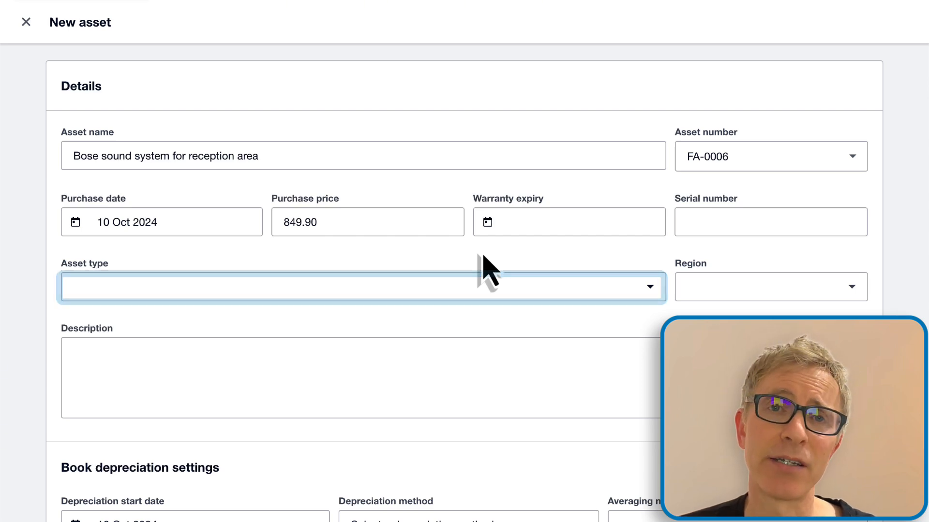
scroll(486, 271, down, 5)
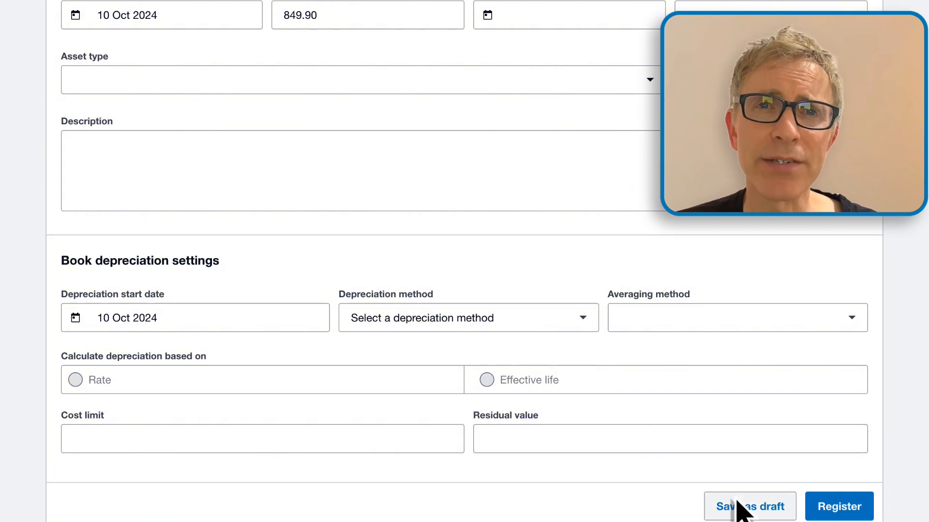
click(749, 508)
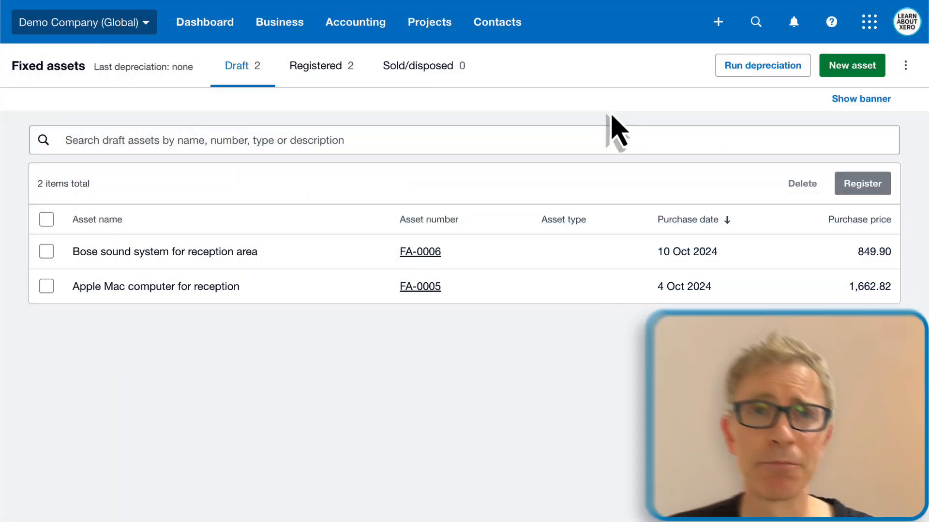
Step: Open the fixed assets import, and in Excel fill Desk with 1/10/24, 1000, "Meeting room desk" and Photocopier with 5/10/24, 1100, "HP Photocopier LS9100223_X"
click(906, 68)
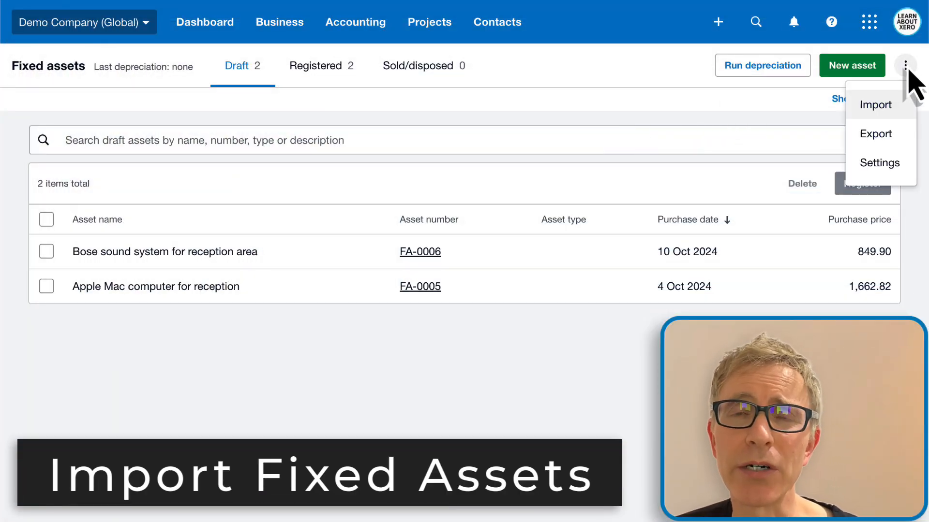
click(898, 109)
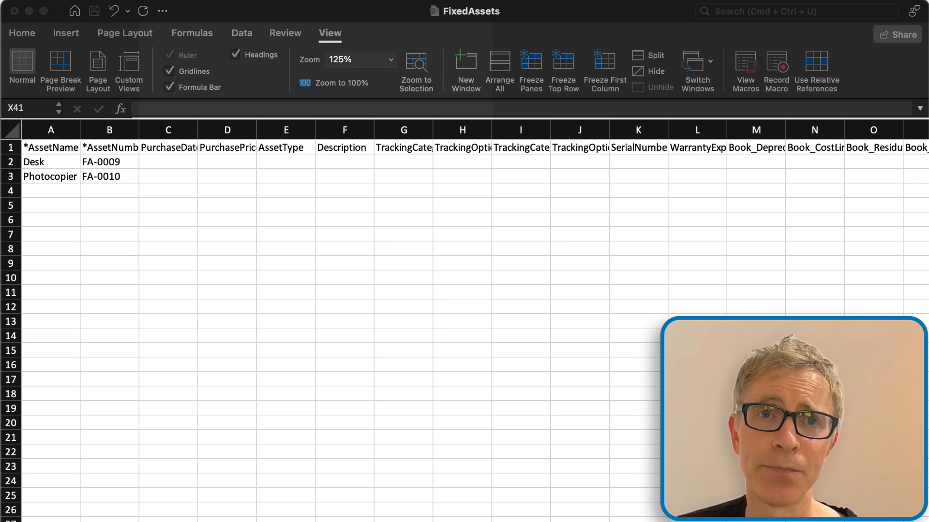
text(1/10/24	1000		Meeting room desk 5/10/24	1100		HP Photocopier LS9100223_X)
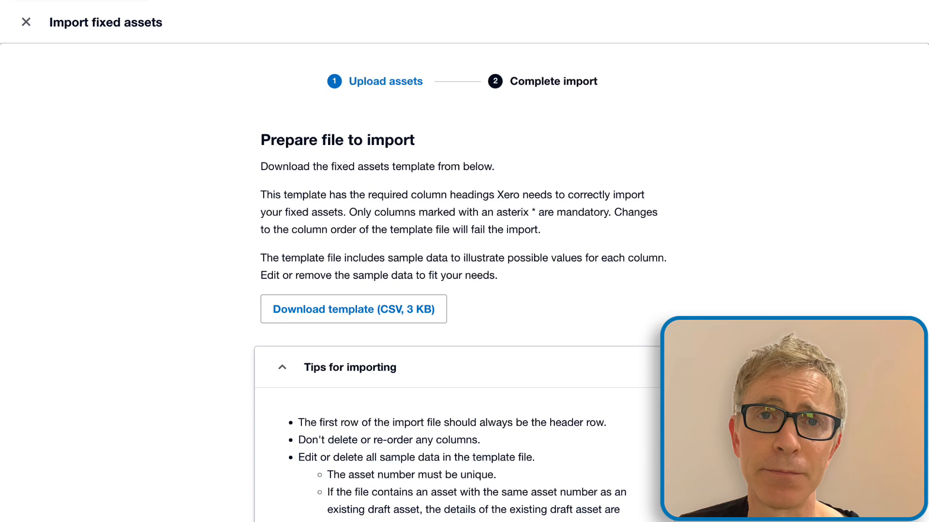
Step: Choose dd/mm/yyyy as the date format for the fixed assets import
scroll(464, 261, down, 15)
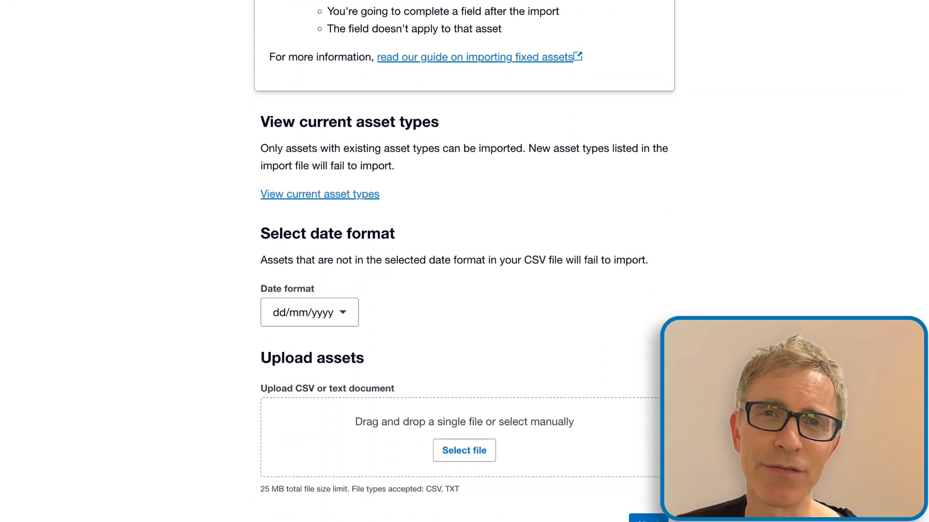
click(351, 321)
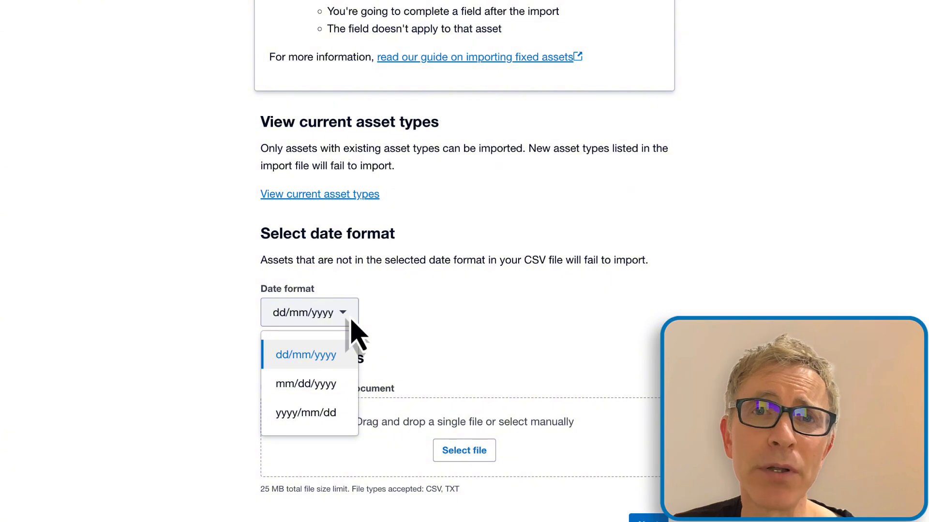
click(342, 365)
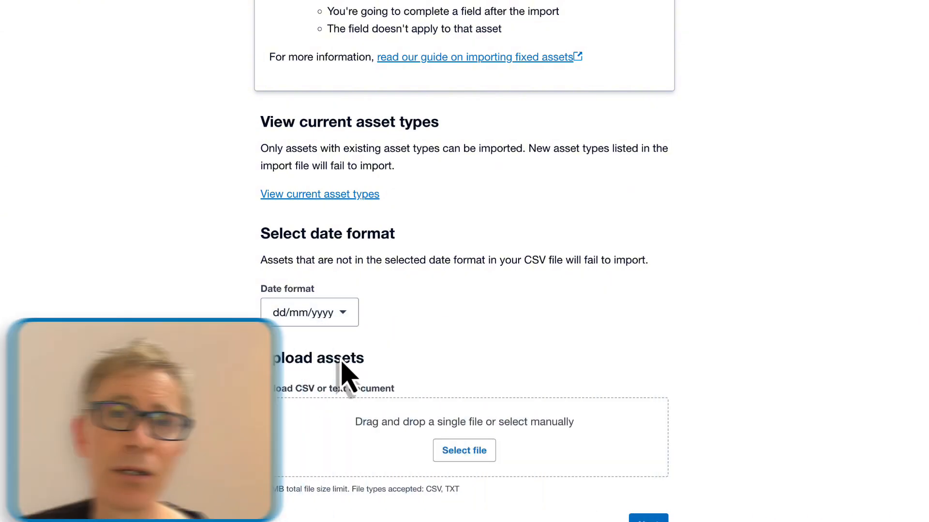
Step: Upload Fixed Assets.csv from Downloads and complete the fixed assets import
click(471, 448)
click(337, 33)
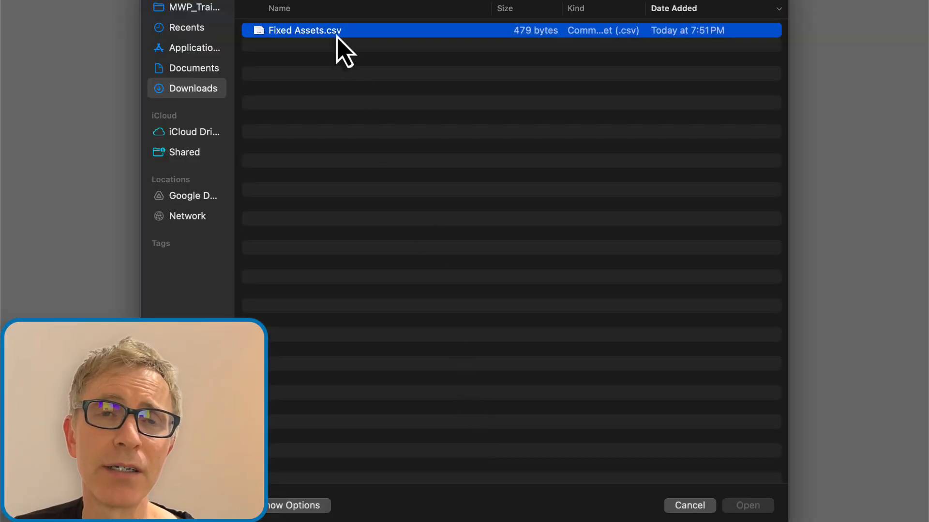
click(731, 506)
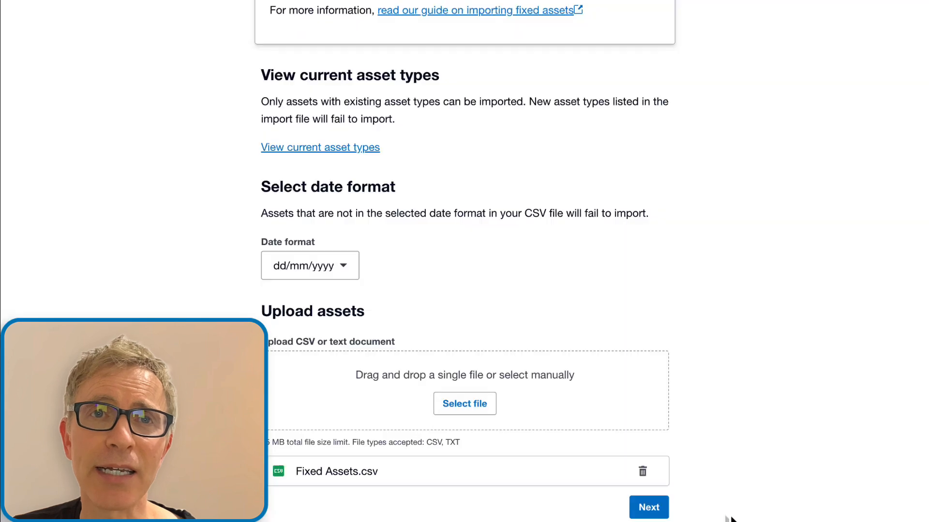
click(662, 514)
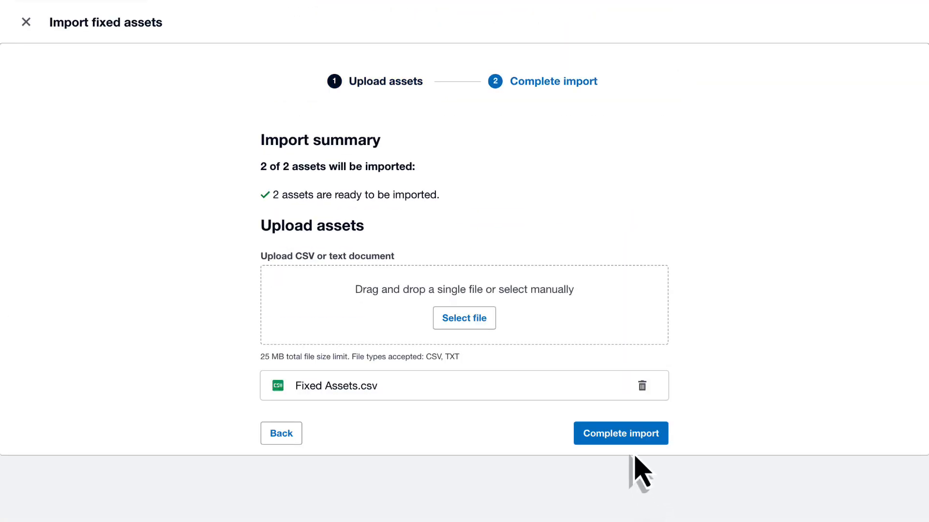
click(630, 439)
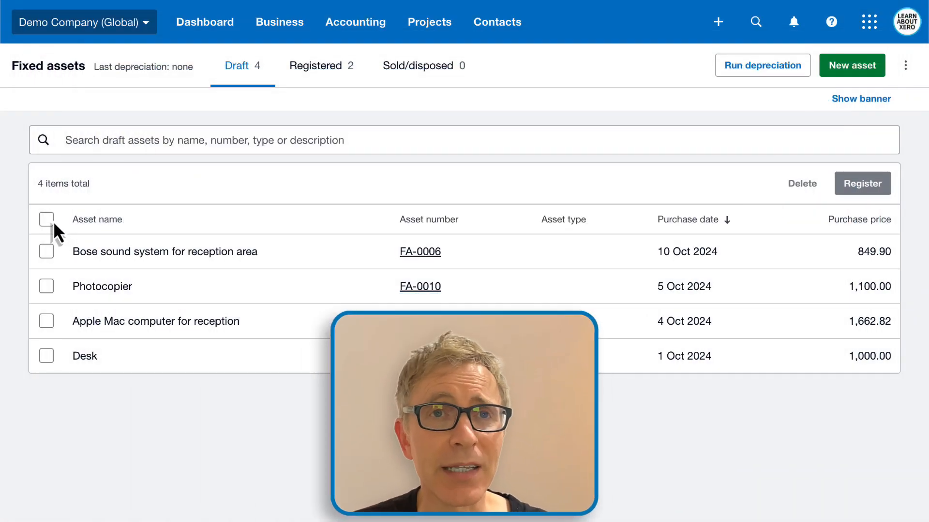
Step: Select all draft assets in the fixed assets list
click(47, 220)
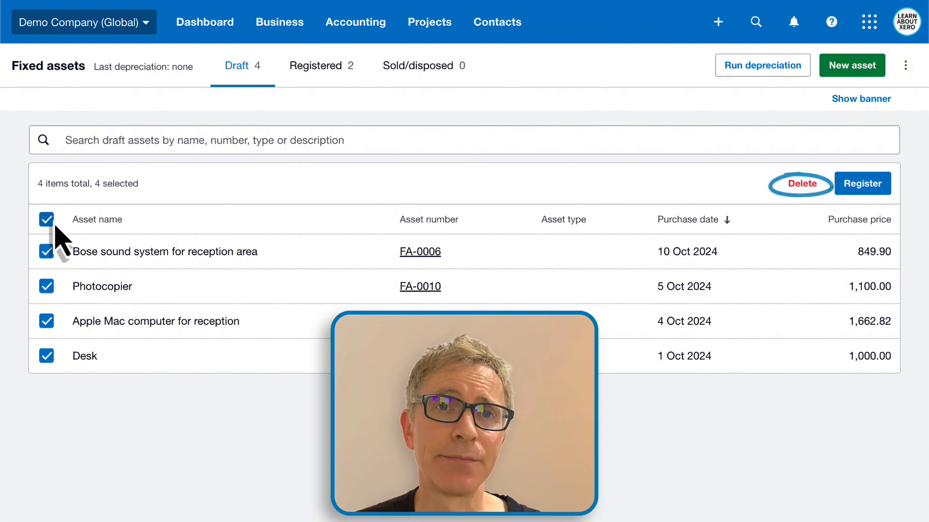